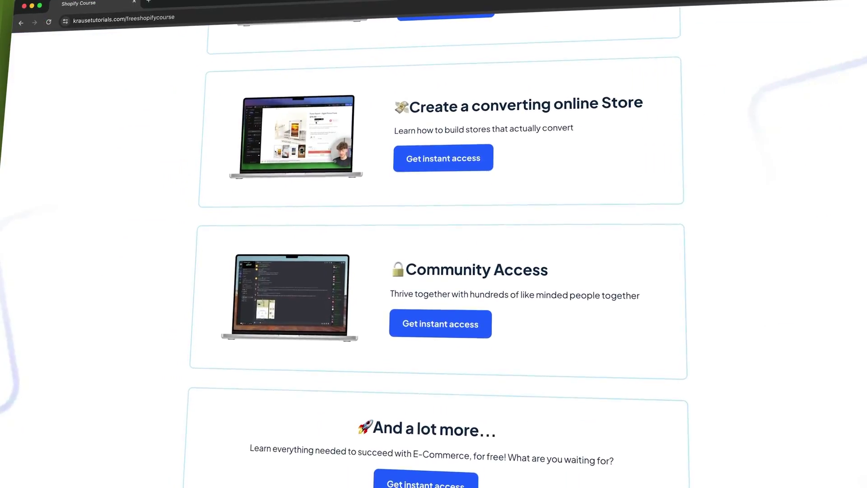
# - Go to Shopify Settings > Domains and begin connecting an existing domain
pyautogui.scroll(15, 420, 353)
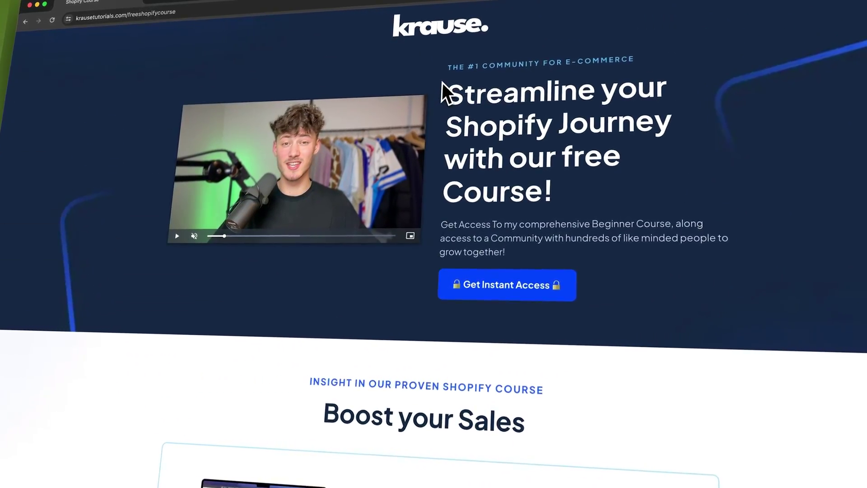
pyautogui.moveTo(444, 93); pyautogui.dragTo(556, 199)
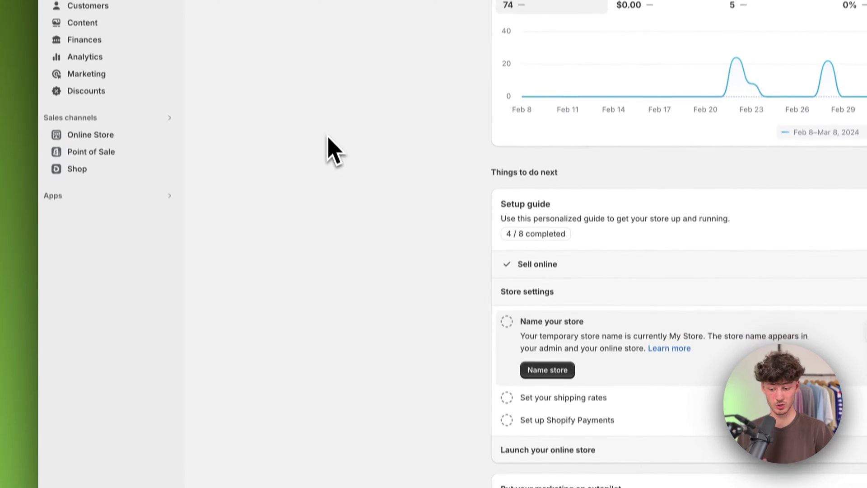
pyautogui.scroll(-2, 327, 261)
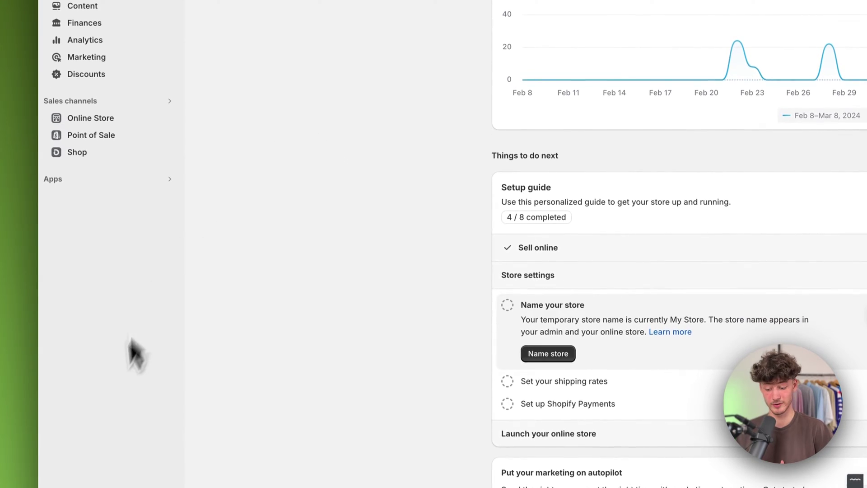
pyautogui.click(90, 434)
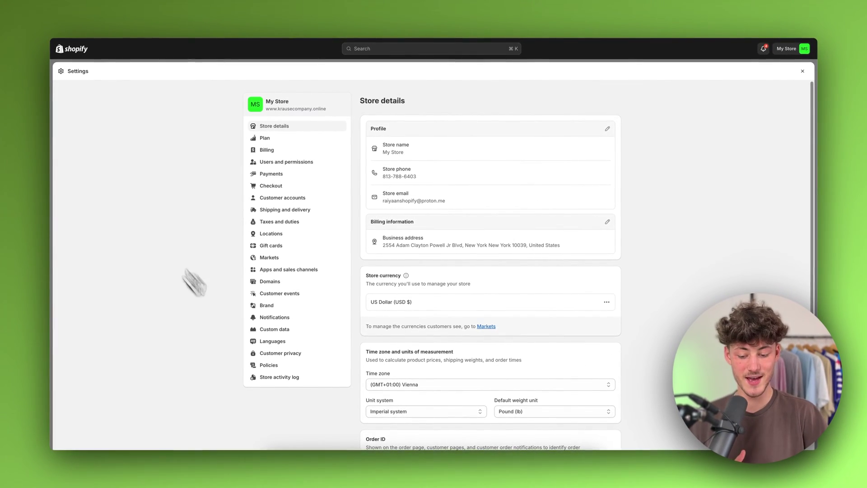
pyautogui.click(272, 285)
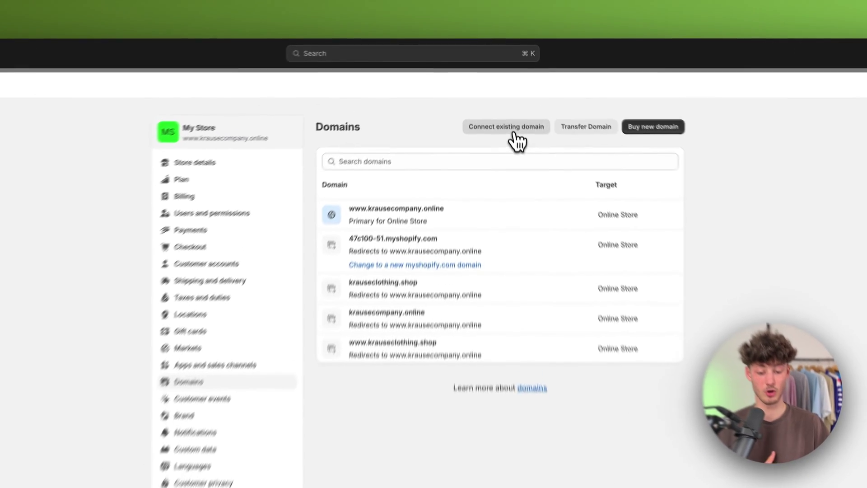
pyautogui.click(493, 103)
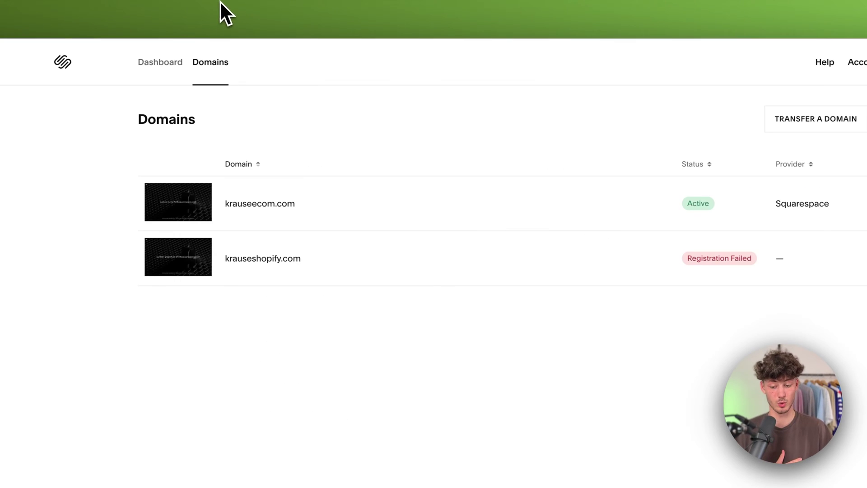
# - Open krauseecom.com in Squarespace Domains and bring up its DNS records
pyautogui.click(311, 200)
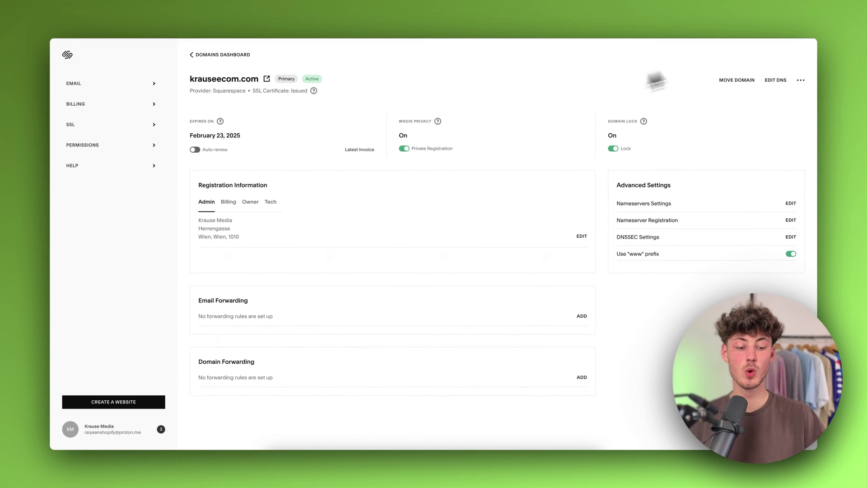
pyautogui.click(781, 82)
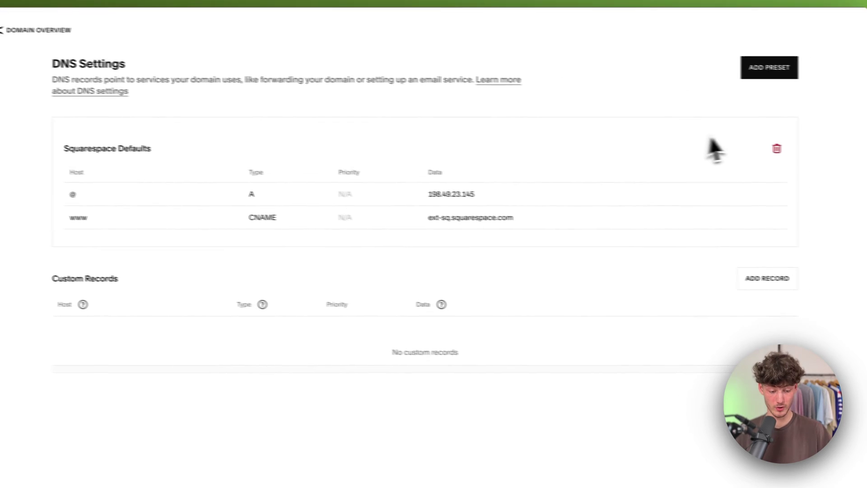
# - Delete the Squarespace default DNS records for krauseecom.com
pyautogui.click(776, 149)
pyautogui.click(396, 325)
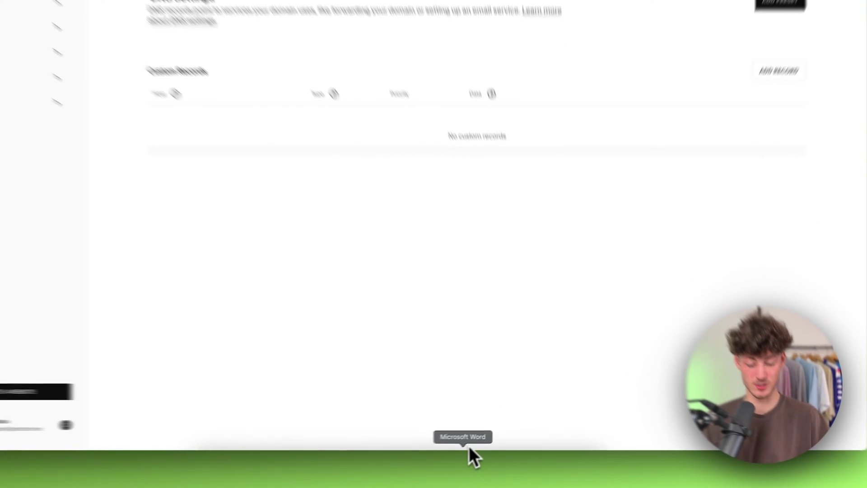
pyautogui.click(469, 445)
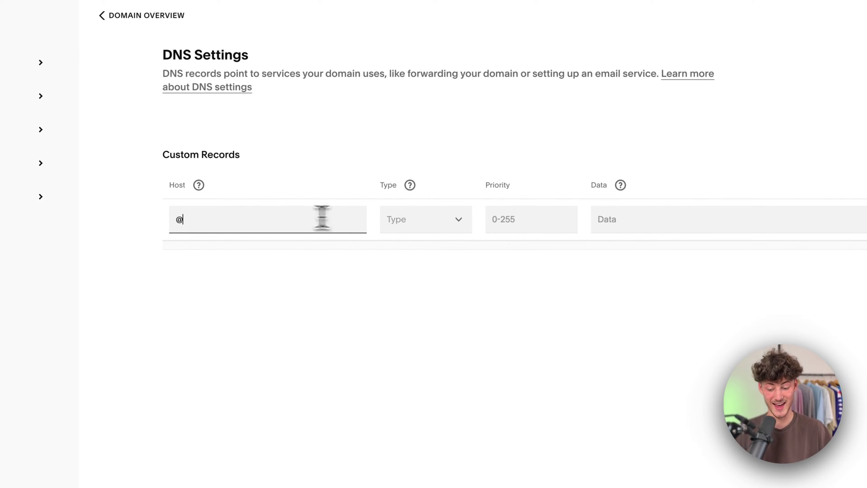
# - Fill in a custom A record for host @ with IP 23.227.38.65 from the Word notes
pyautogui.click(453, 226)
pyautogui.click(406, 220)
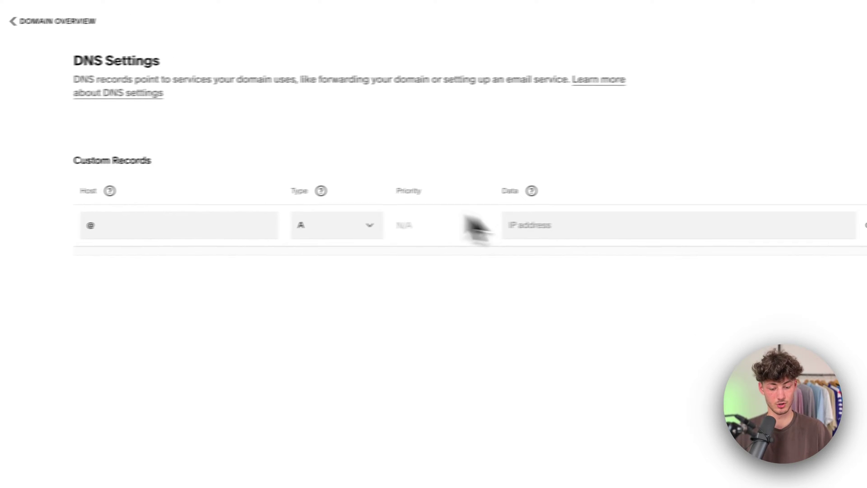
pyautogui.click(598, 219)
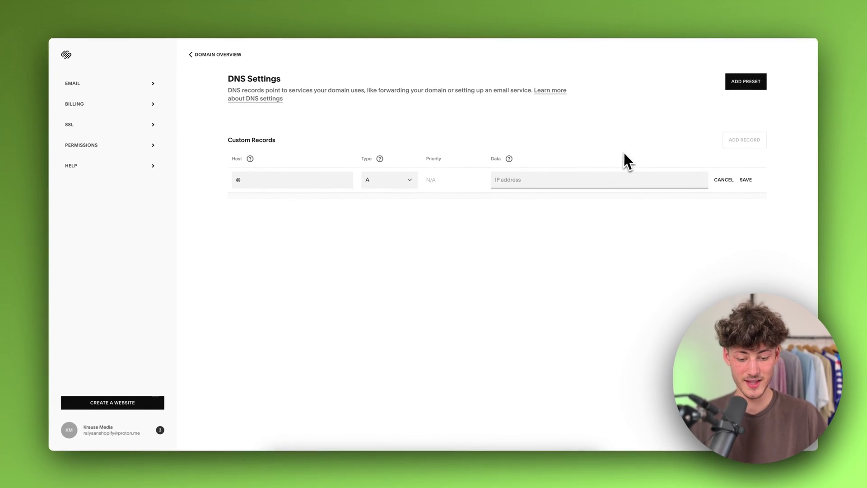
pyautogui.press('super+Tab')
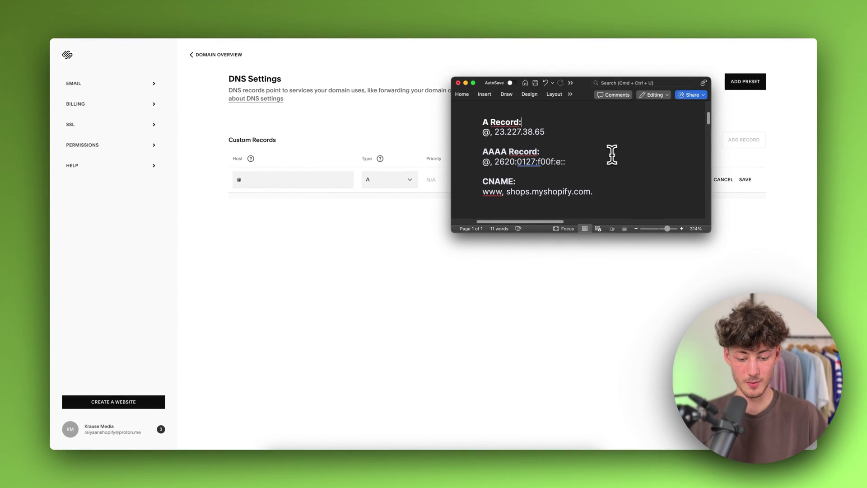
pyautogui.moveTo(545, 131); pyautogui.dragTo(494, 132)
pyautogui.hotkey('ctrl', 'c')
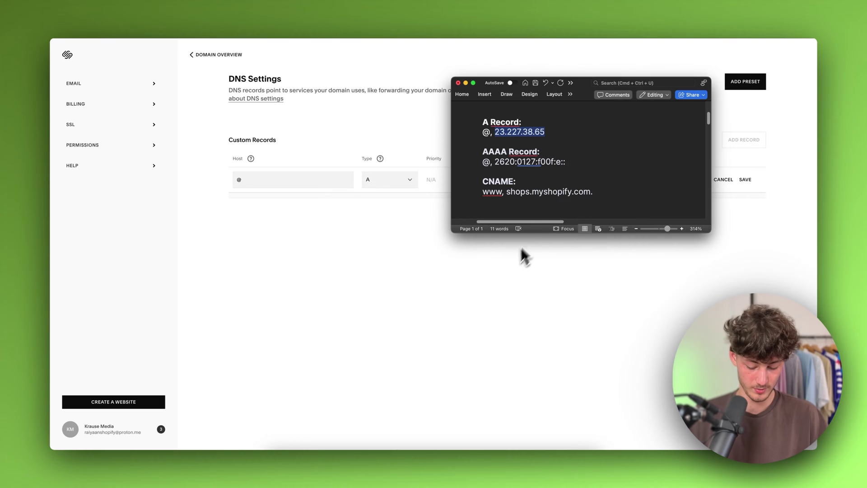
pyautogui.click(475, 257)
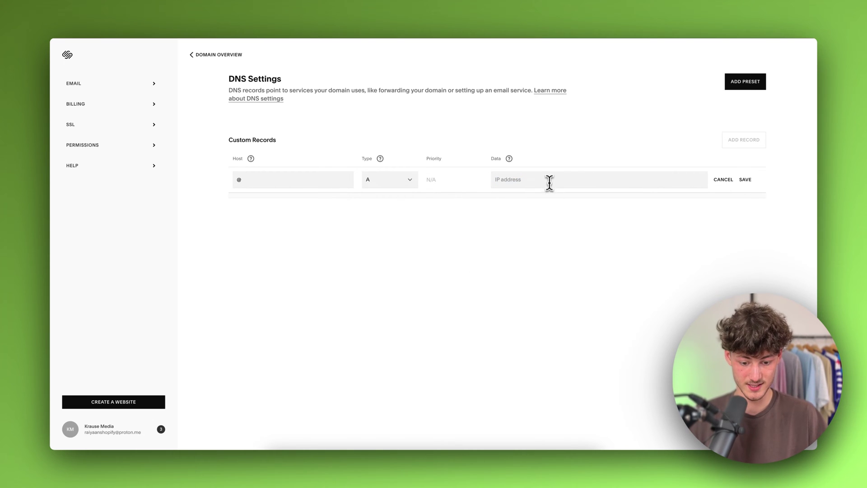
pyautogui.hotkey('ctrl', 'v')
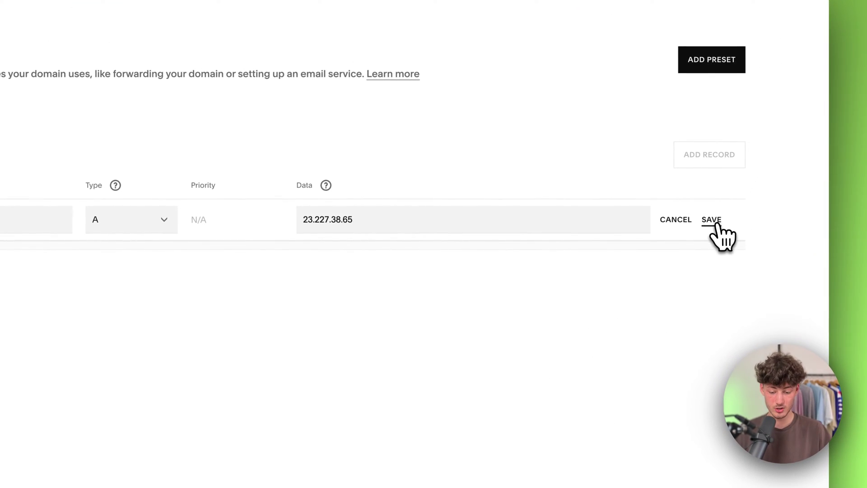
# - Save the A record, then add and save an AAAA record with data 2620:0127:f00f:e::
pyautogui.click(713, 220)
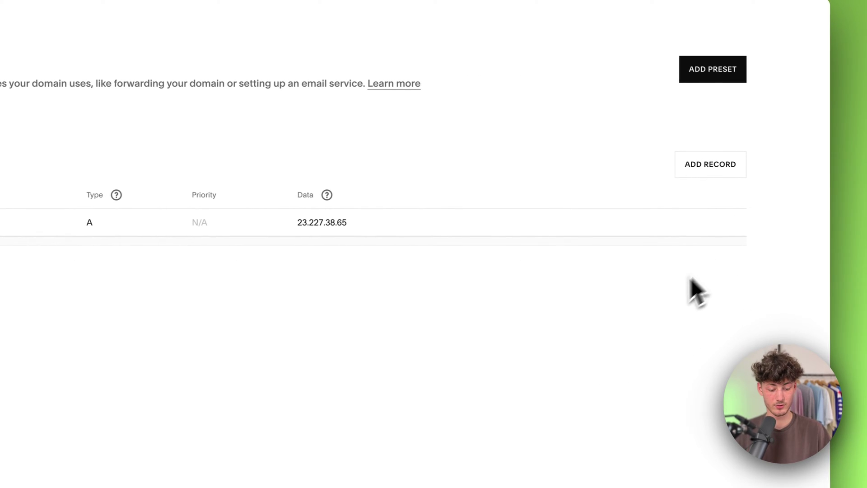
pyautogui.click(729, 165)
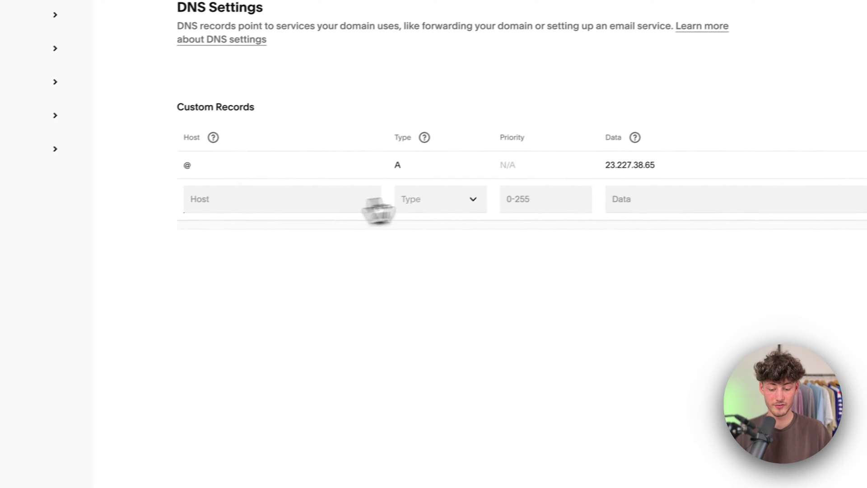
pyautogui.click(131, 257)
pyautogui.click(125, 310)
pyautogui.click(419, 204)
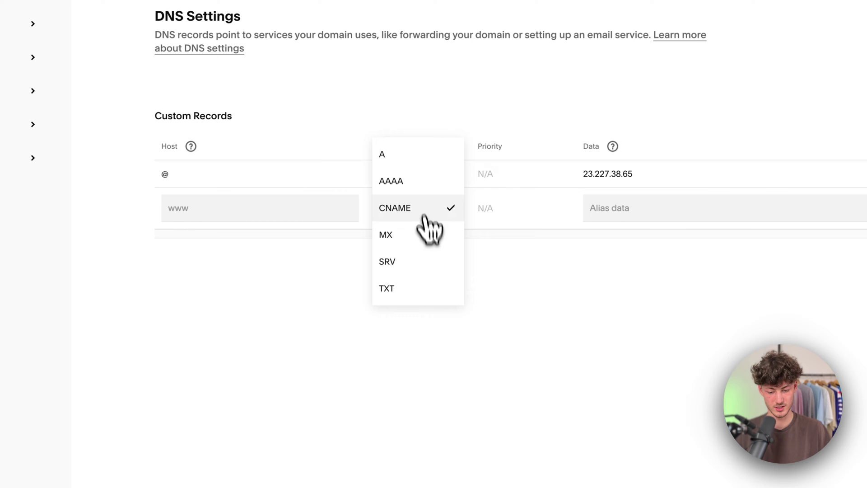
pyautogui.click(417, 170)
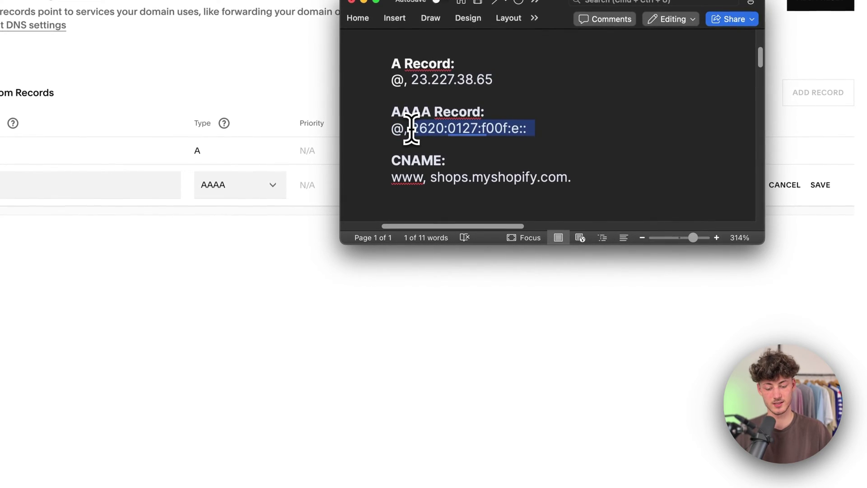
pyautogui.click(352, 407)
pyautogui.click(461, 148)
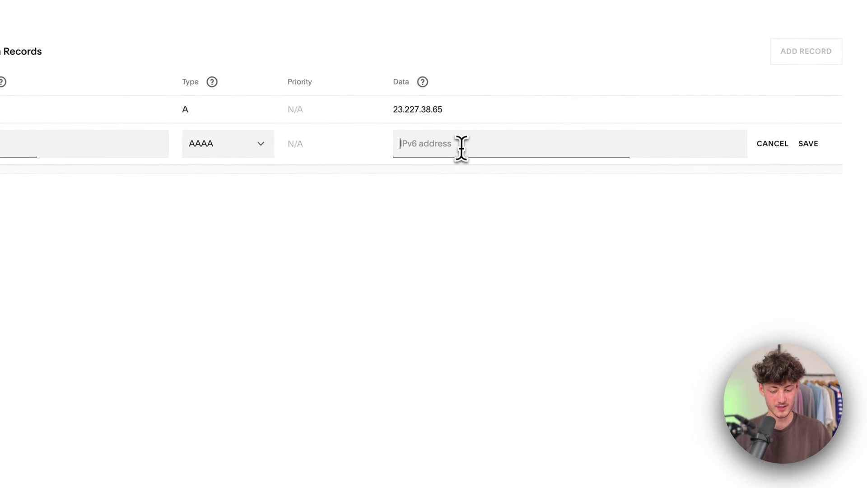
pyautogui.write('2620:0127:f00f:e::')
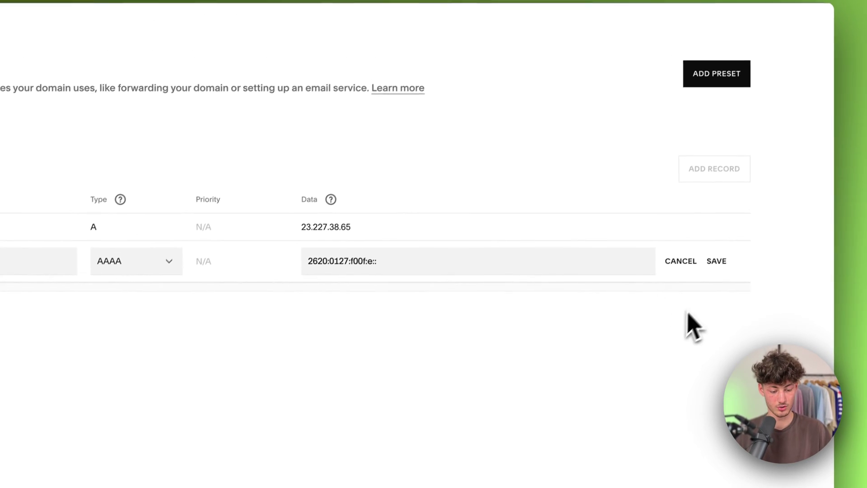
pyautogui.click(712, 267)
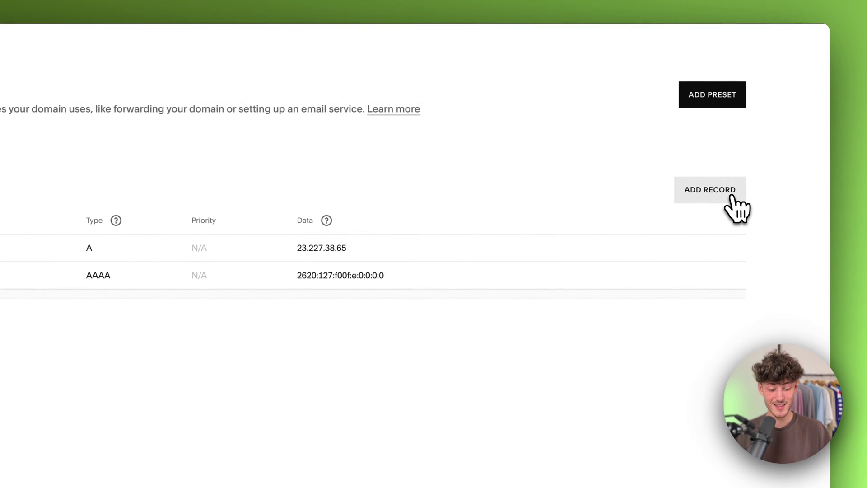
# - Add and save a CNAME record with host www pointing to shops.myshopify.com
pyautogui.click(723, 195)
pyautogui.click(129, 312)
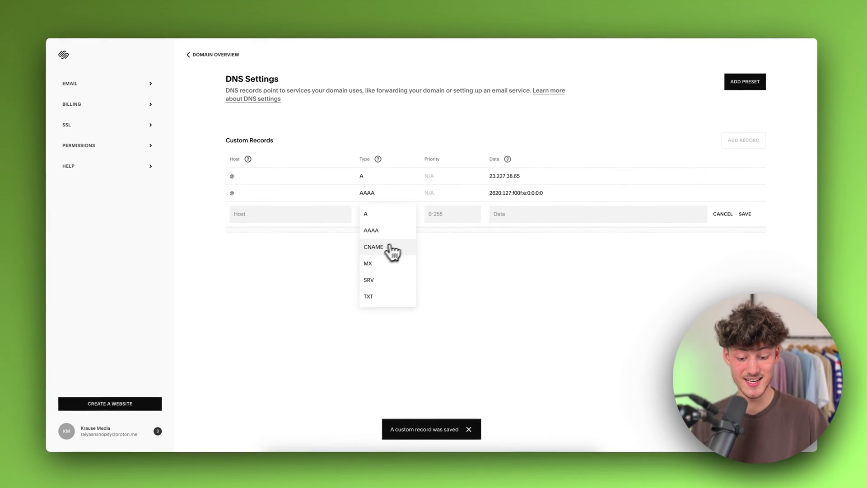
pyautogui.click(136, 369)
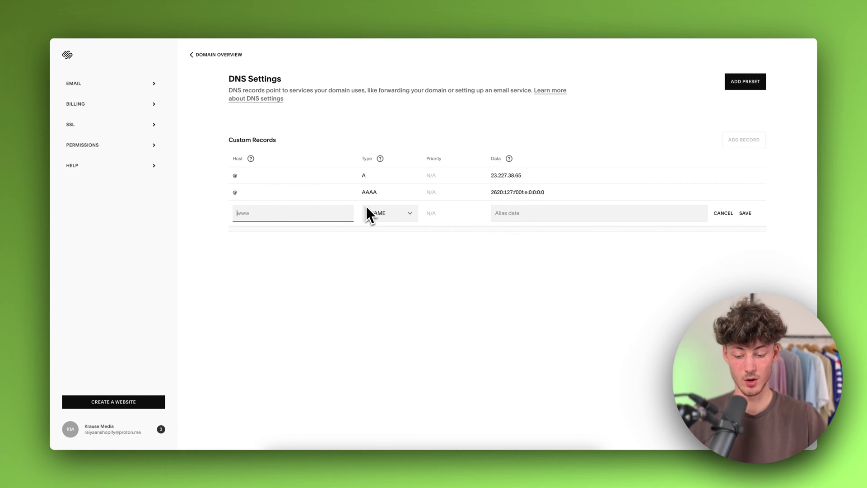
pyautogui.write('www')
pyautogui.click(403, 264)
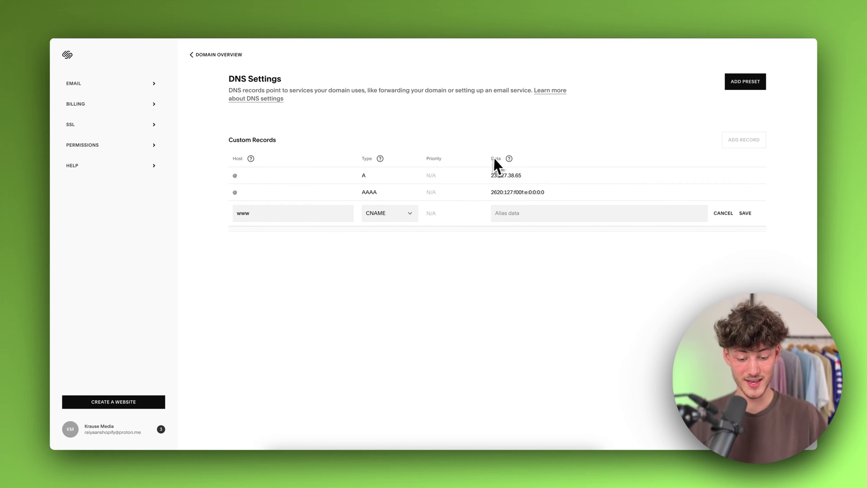
pyautogui.click(493, 481)
pyautogui.moveTo(594, 192); pyautogui.dragTo(543, 192)
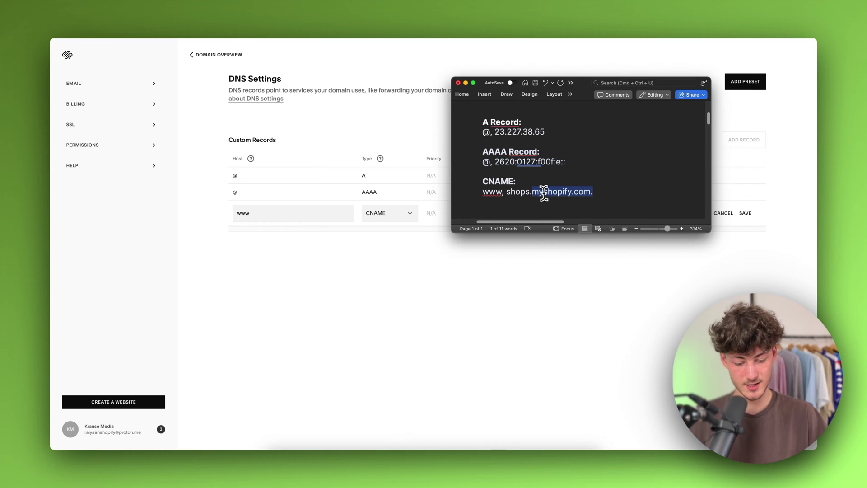
pyautogui.click(550, 287)
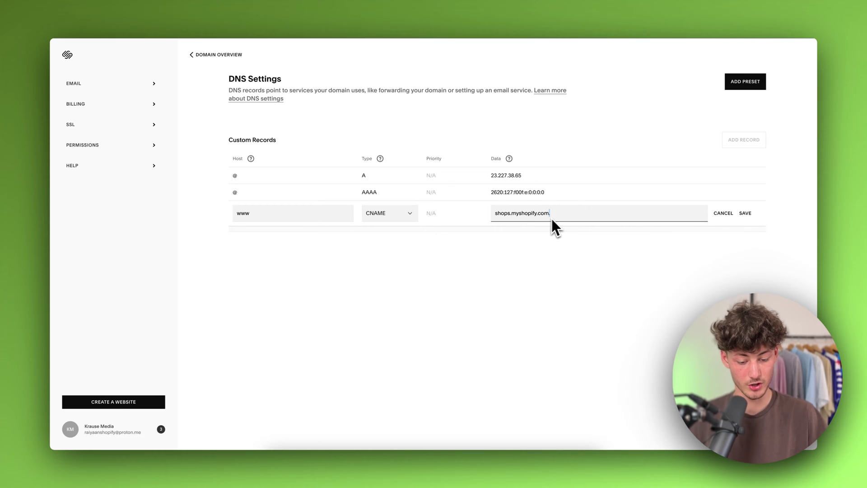
pyautogui.moveTo(567, 215); pyautogui.dragTo(552, 216)
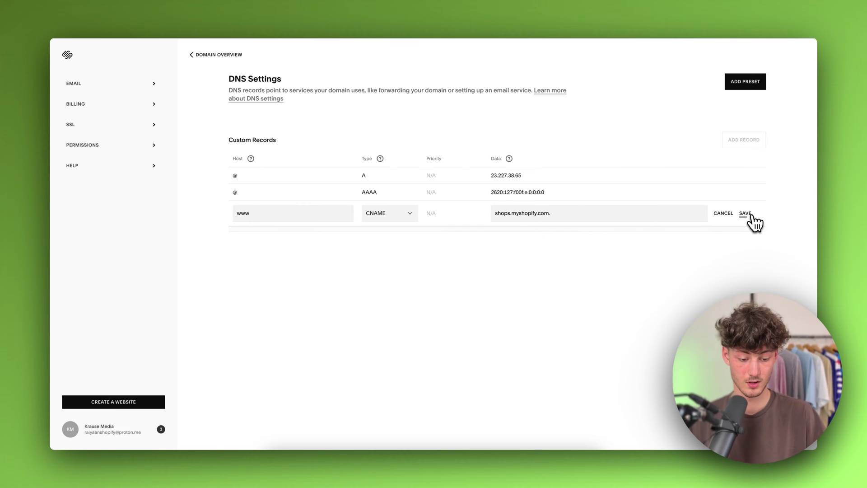
pyautogui.click(749, 215)
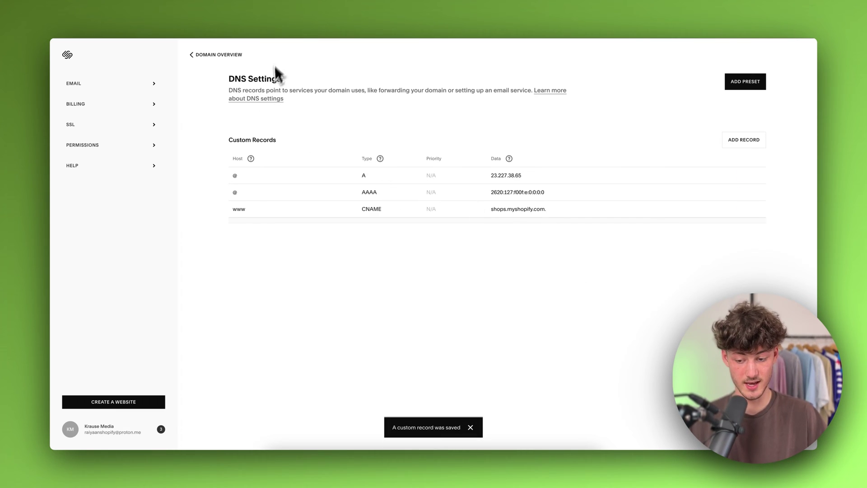
pyautogui.click(137, 14)
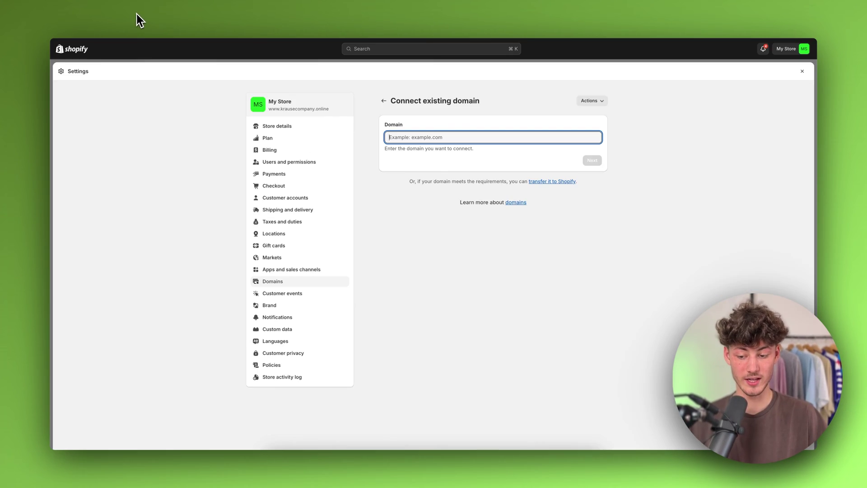
pyautogui.click(207, 21)
pyautogui.click(206, 54)
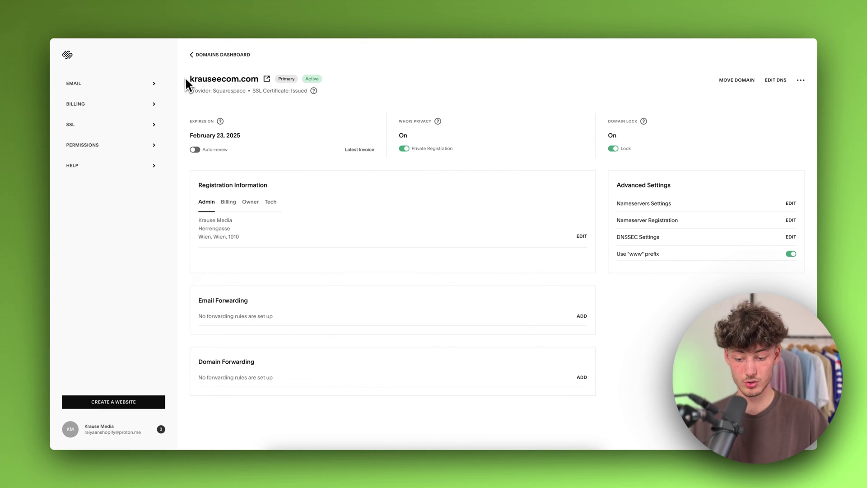
pyautogui.click(127, 3)
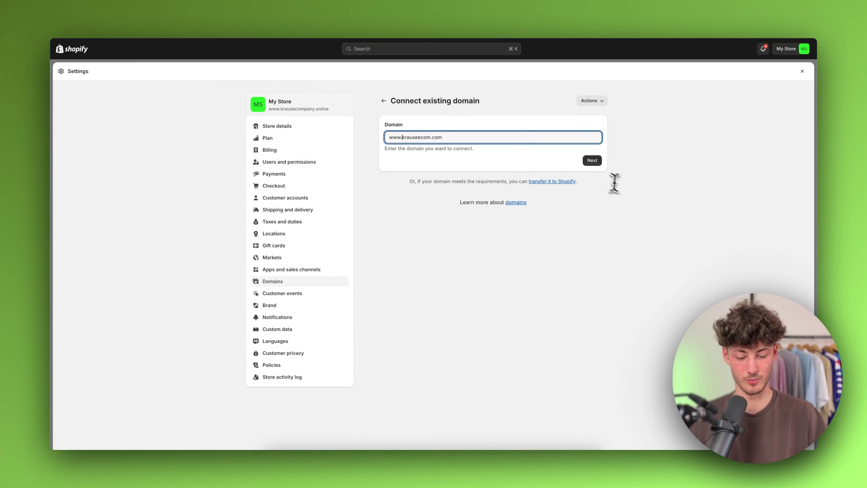
pyautogui.click(592, 161)
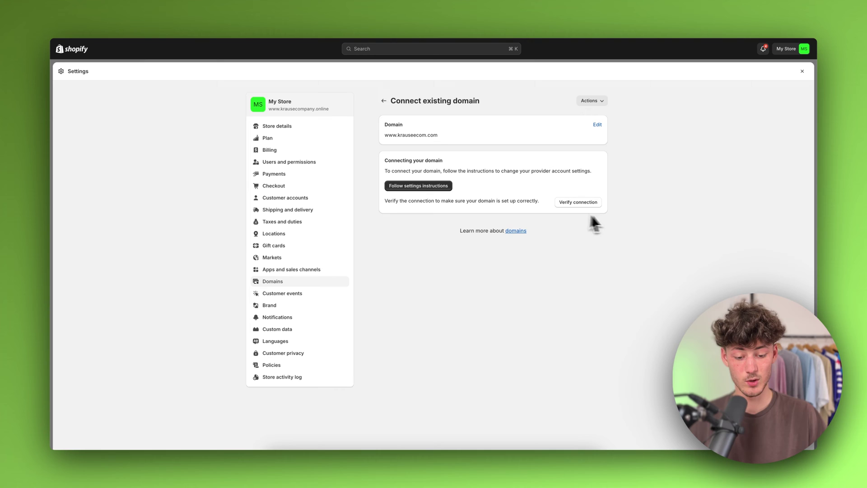
pyautogui.click(581, 202)
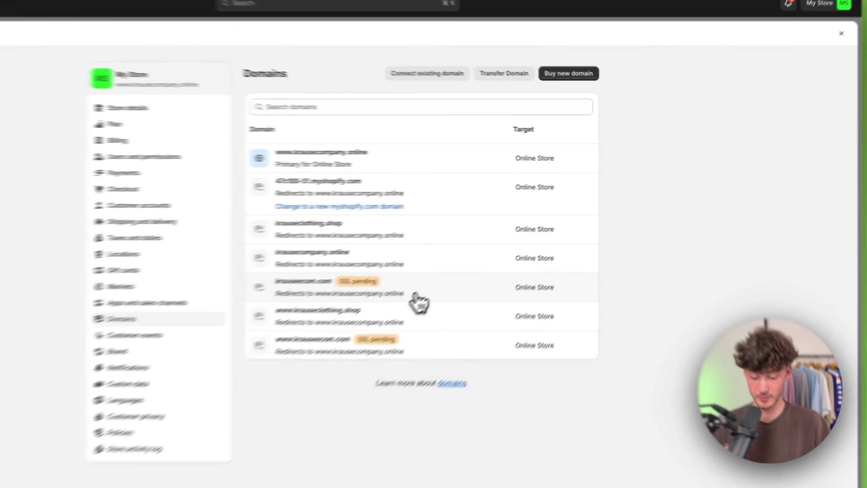
# - Change krauseecom.com's domain type to Primary domain
pyautogui.click(492, 258)
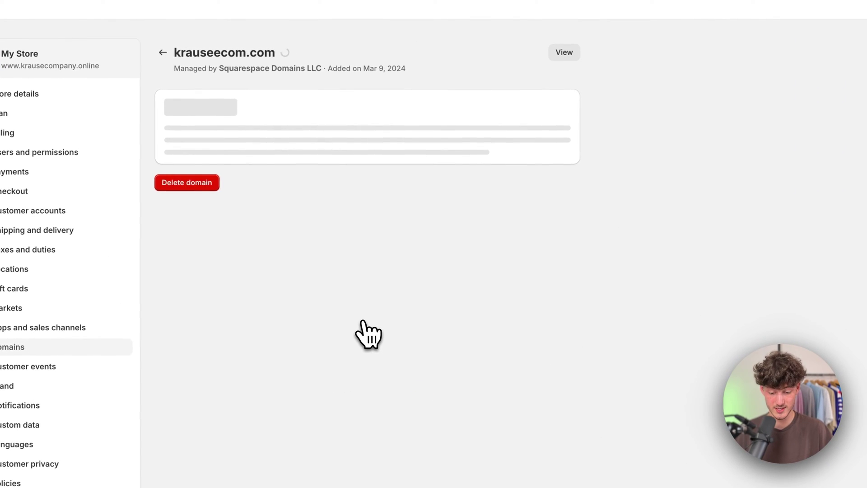
pyautogui.click(526, 162)
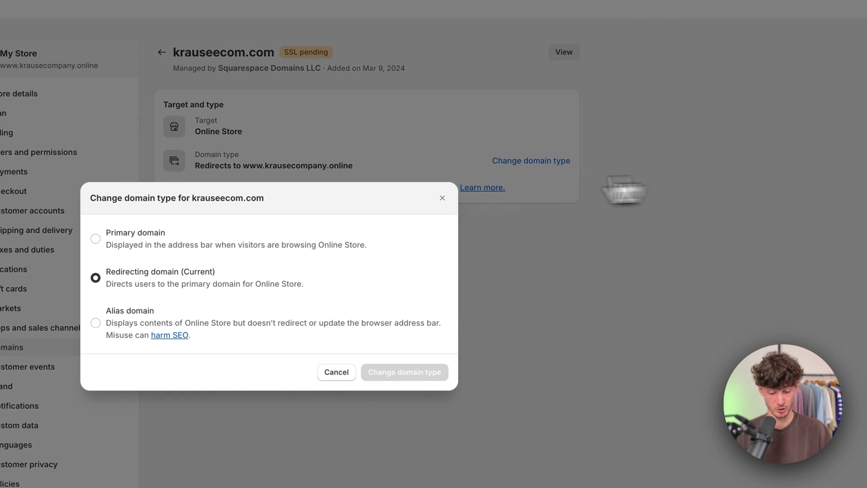
pyautogui.click(309, 246)
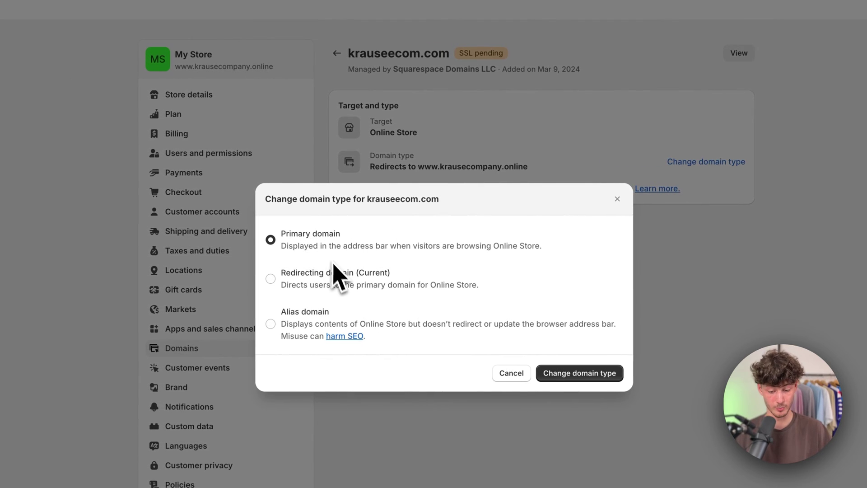
pyautogui.moveTo(295, 253); pyautogui.dragTo(518, 256)
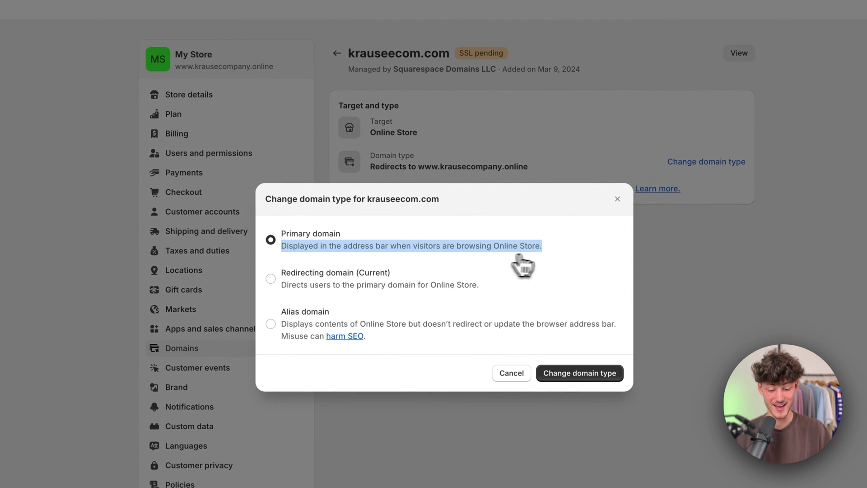
pyautogui.click(583, 277)
pyautogui.click(585, 375)
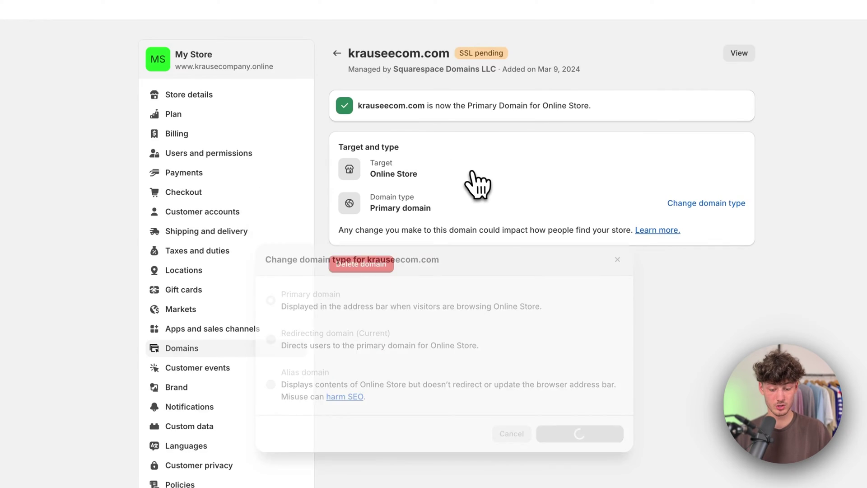
pyautogui.moveTo(355, 53); pyautogui.dragTo(460, 75)
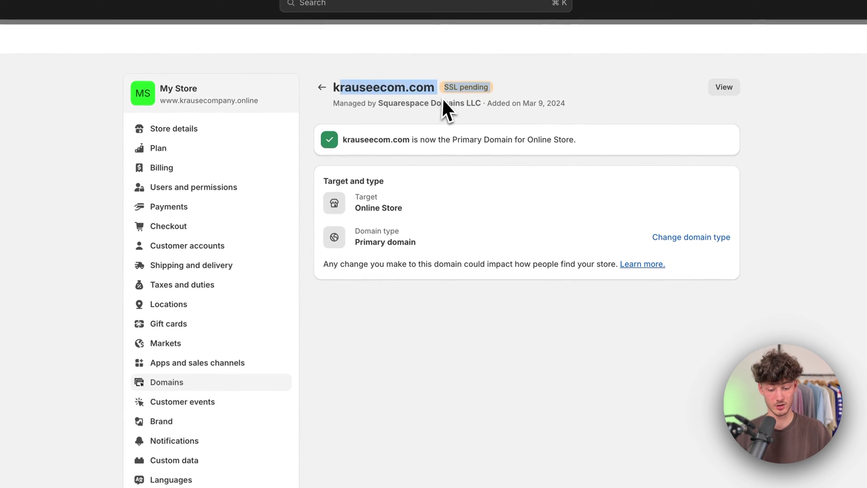
pyautogui.click(321, 87)
pyautogui.click(377, 361)
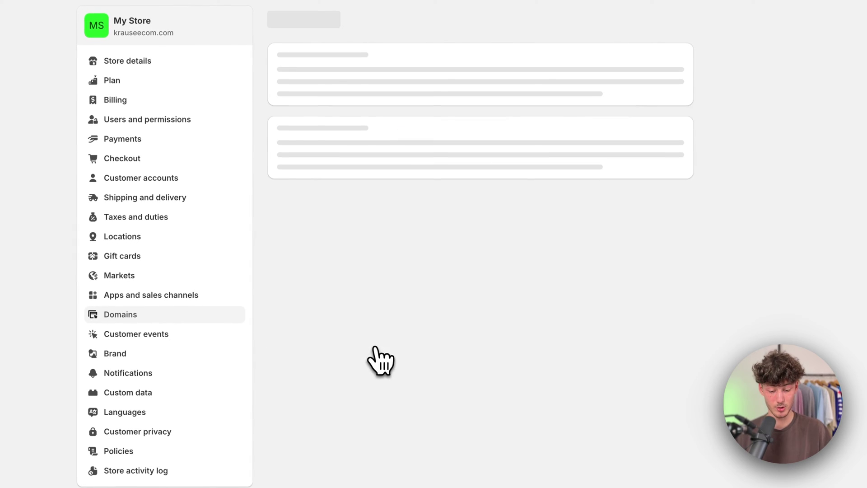
pyautogui.click(637, 130)
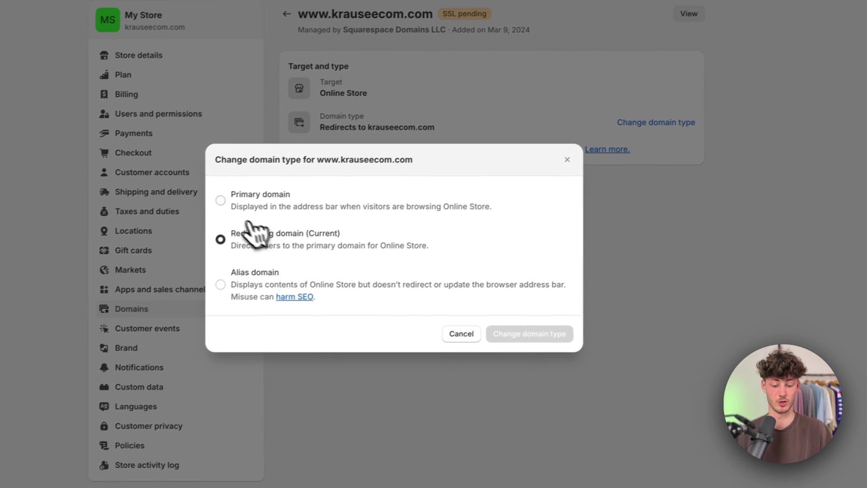
pyautogui.click(243, 203)
pyautogui.click(546, 339)
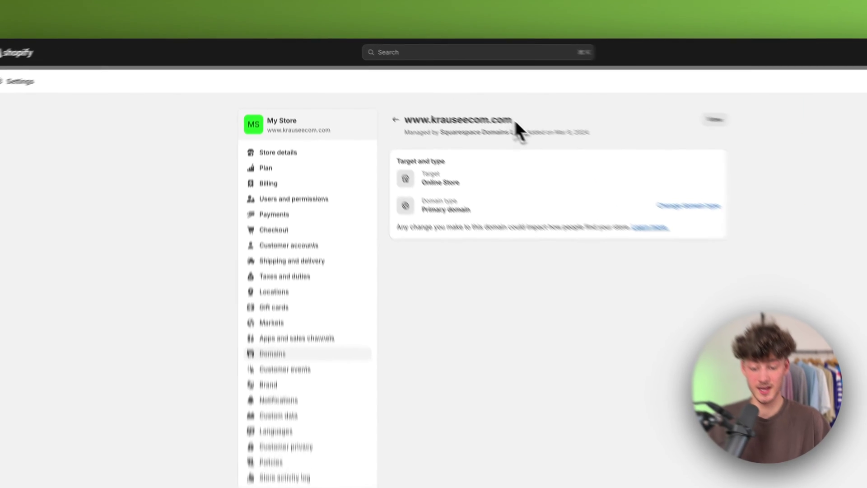
pyautogui.moveTo(458, 101); pyautogui.dragTo(374, 100)
pyautogui.rightClick(383, 99)
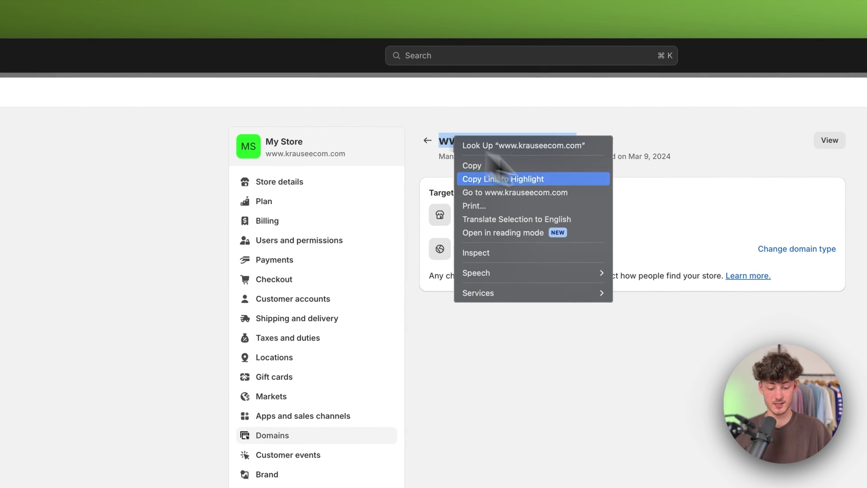
pyautogui.click(542, 193)
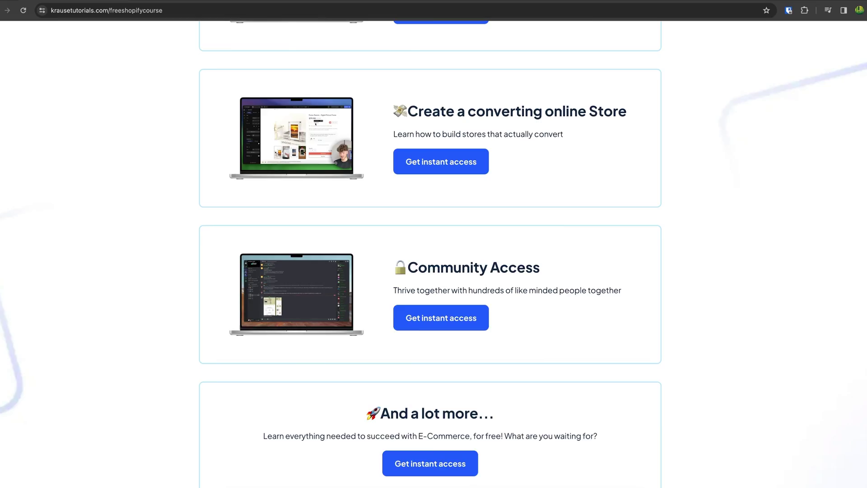
pyautogui.scroll(15, 433, 244)
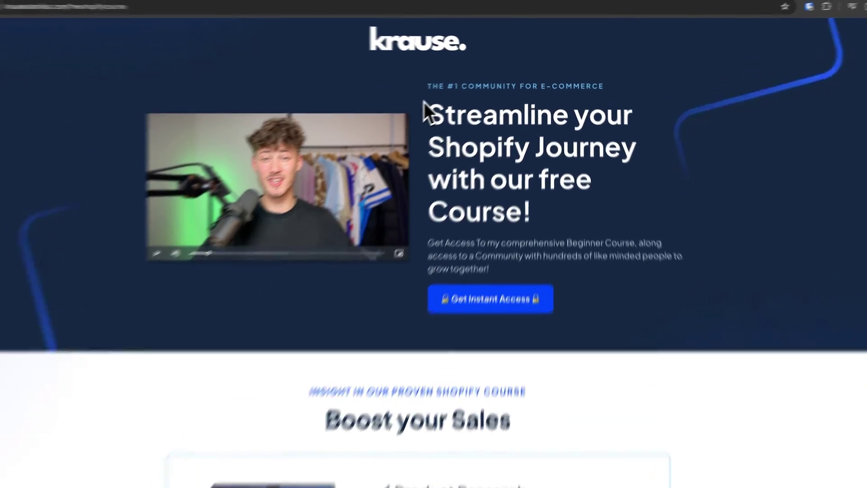